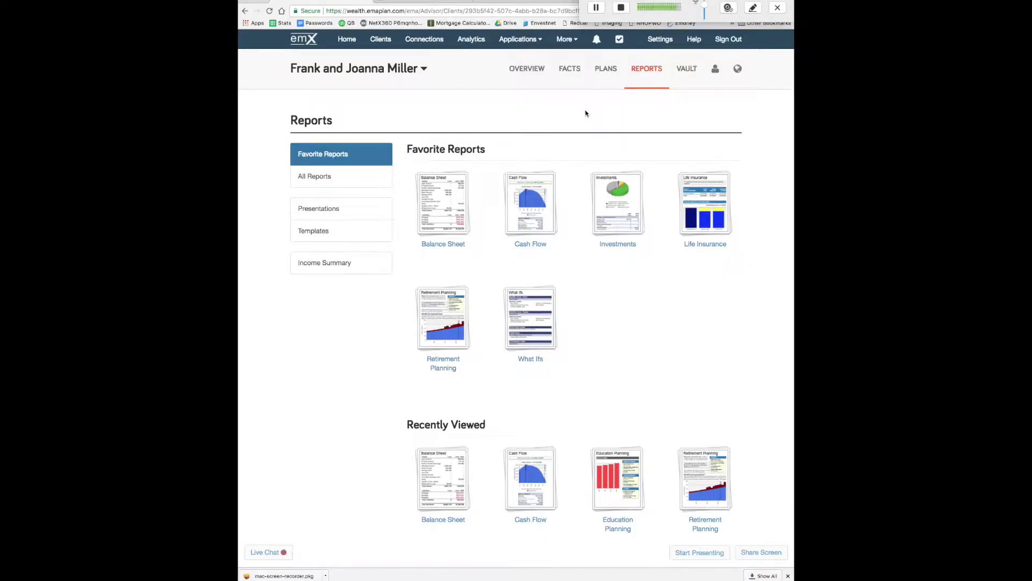
# Step: Review the client Overview's $1,838,312 net worth, allocation and account tables, then open Reports
pyautogui.moveTo(666, 7); pyautogui.dragTo(670, 9)
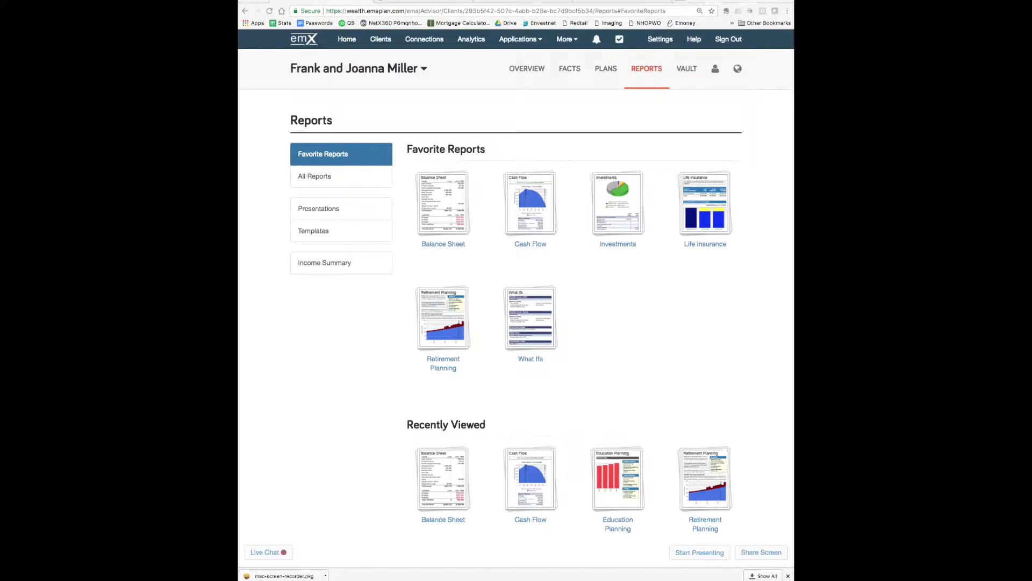
pyautogui.click(532, 70)
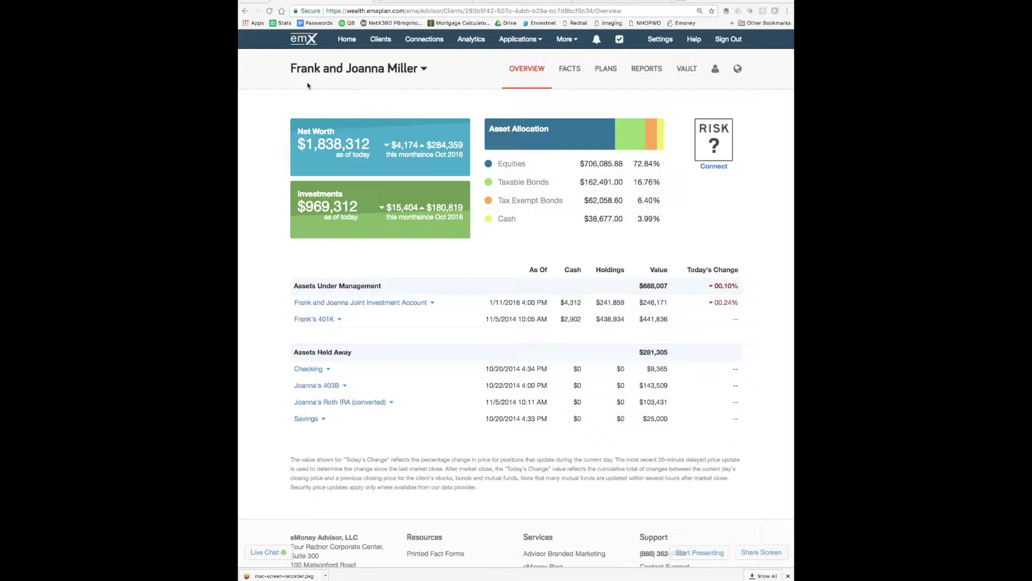
pyautogui.click(368, 101)
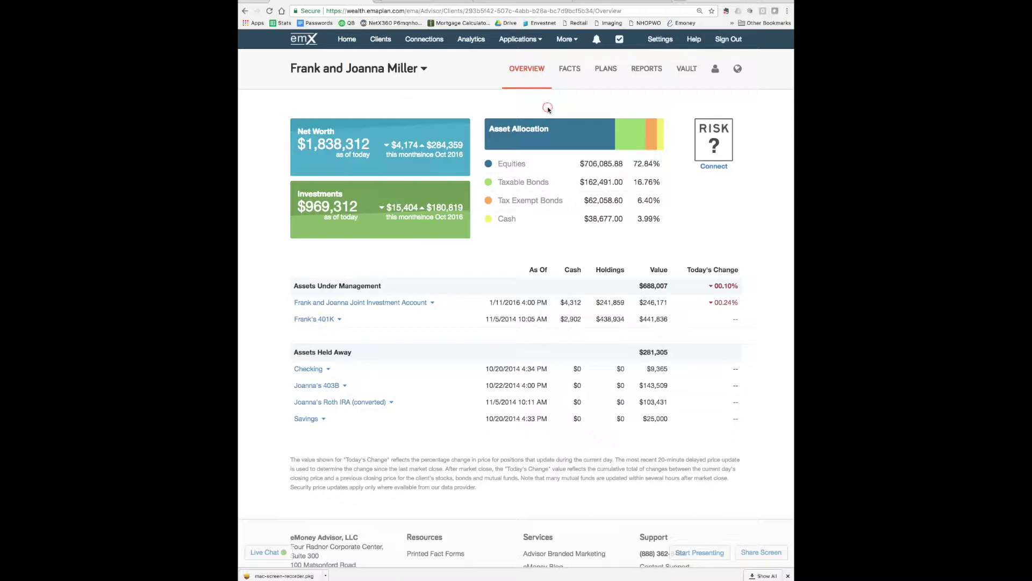
pyautogui.click(645, 69)
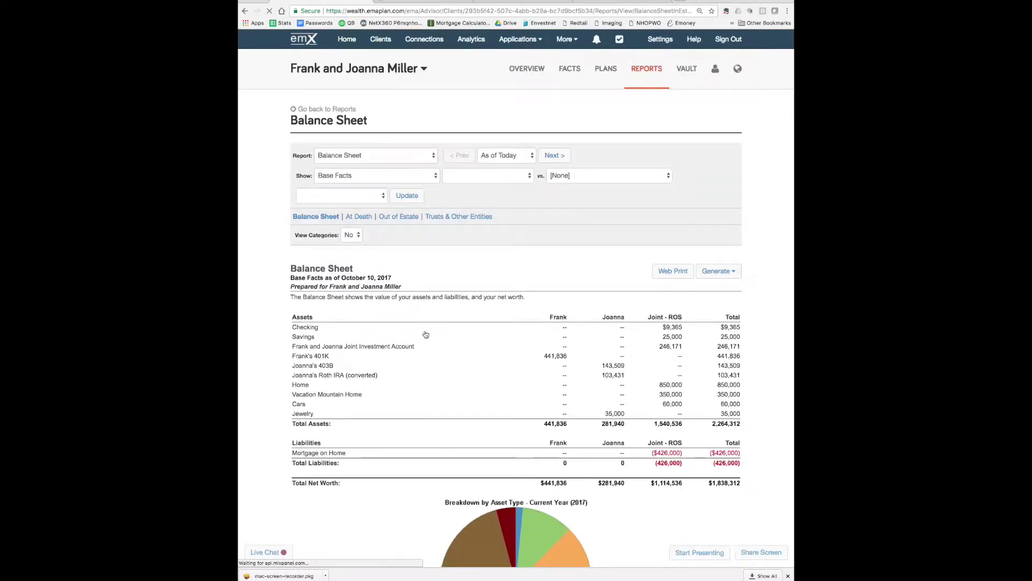
# Step: Scroll the Balance Sheet to review the $426,000 home mortgage against $2,264,312 total assets
pyautogui.scroll(-2, 423, 337)
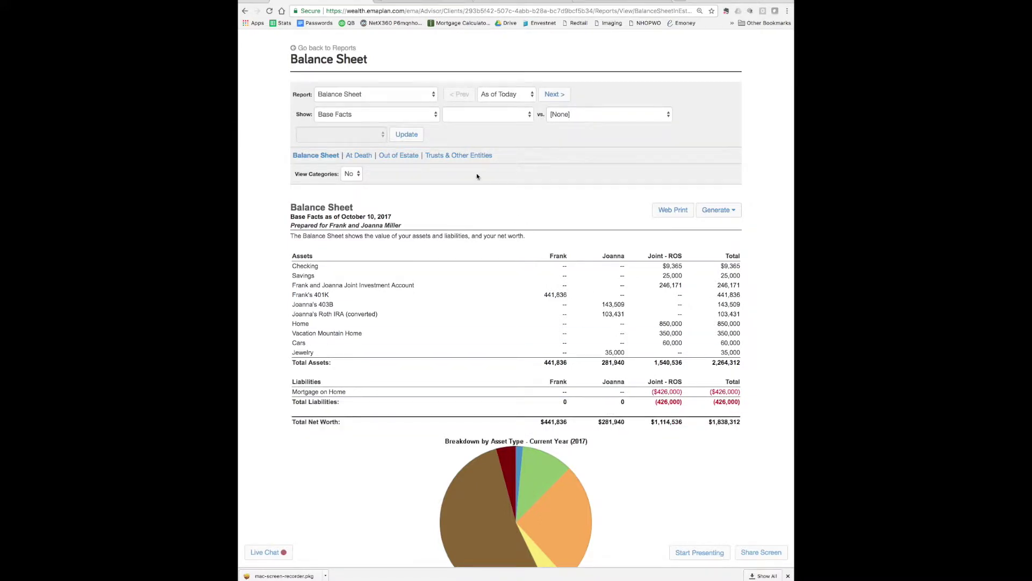
# Step: Switch the report to Cash Flow and view the 5-Year Cash Flow for 2029–2033
pyautogui.click(399, 94)
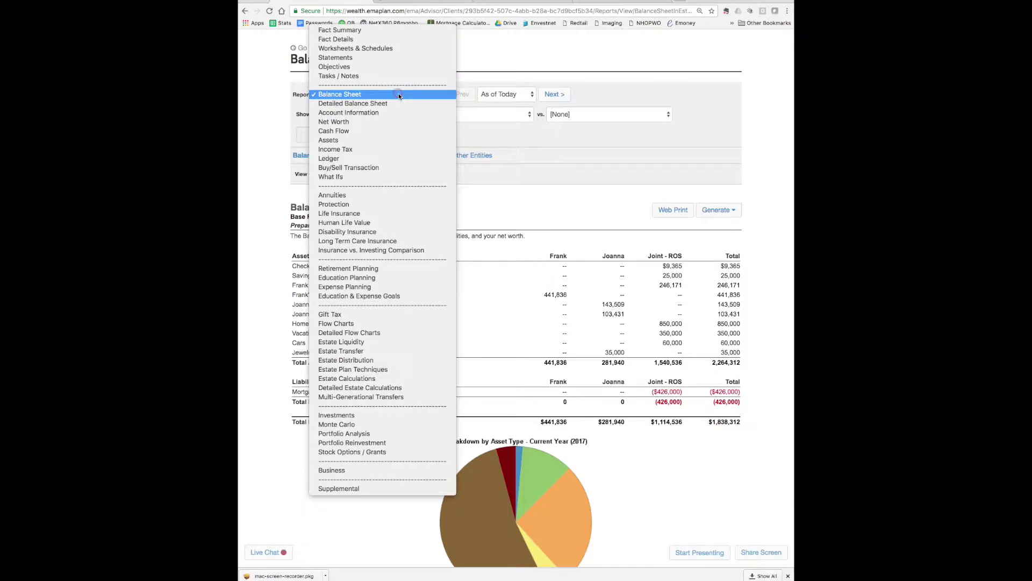
pyautogui.click(396, 131)
pyautogui.click(396, 134)
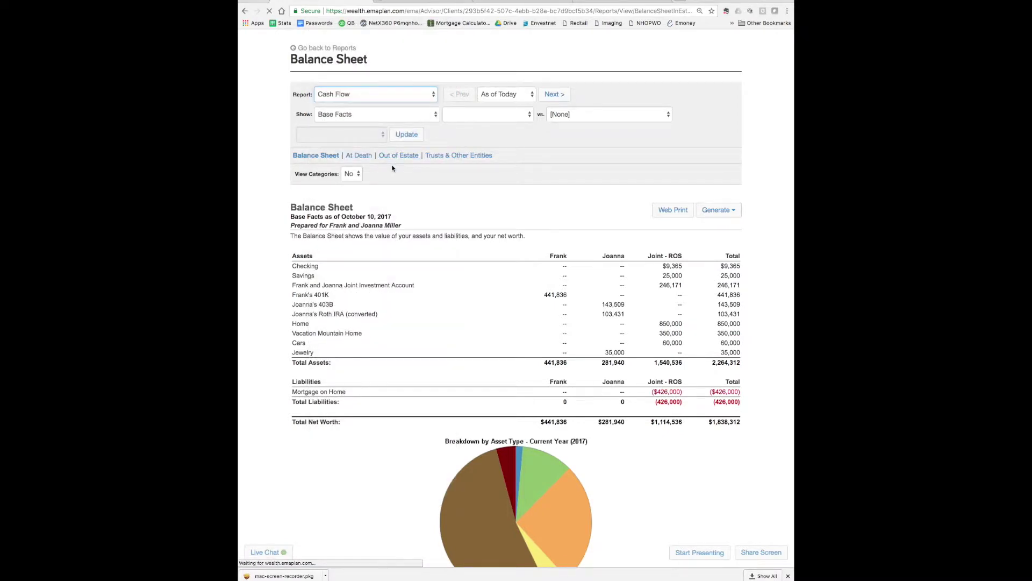
pyautogui.click(376, 216)
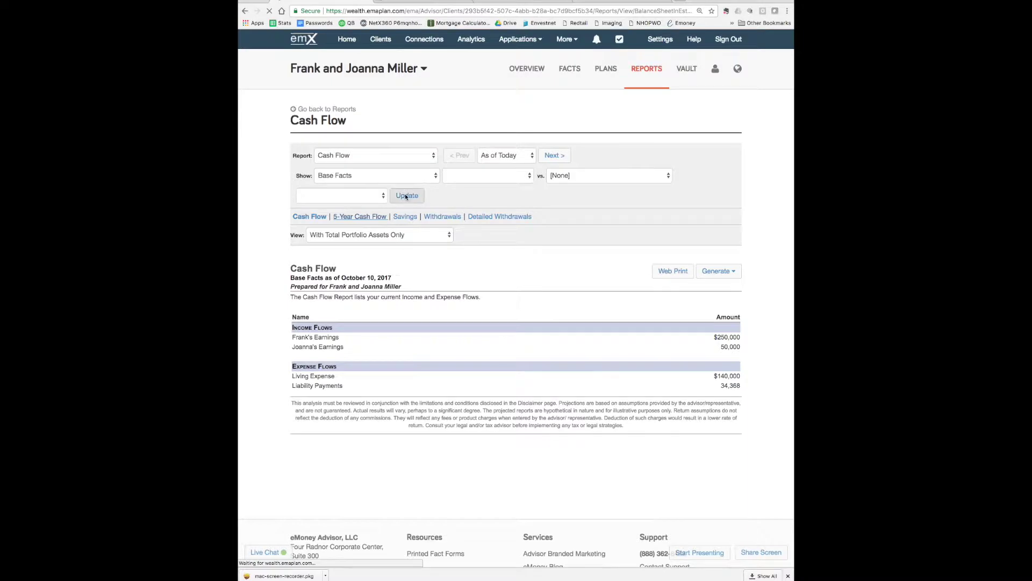
pyautogui.scroll(-3, 403, 301)
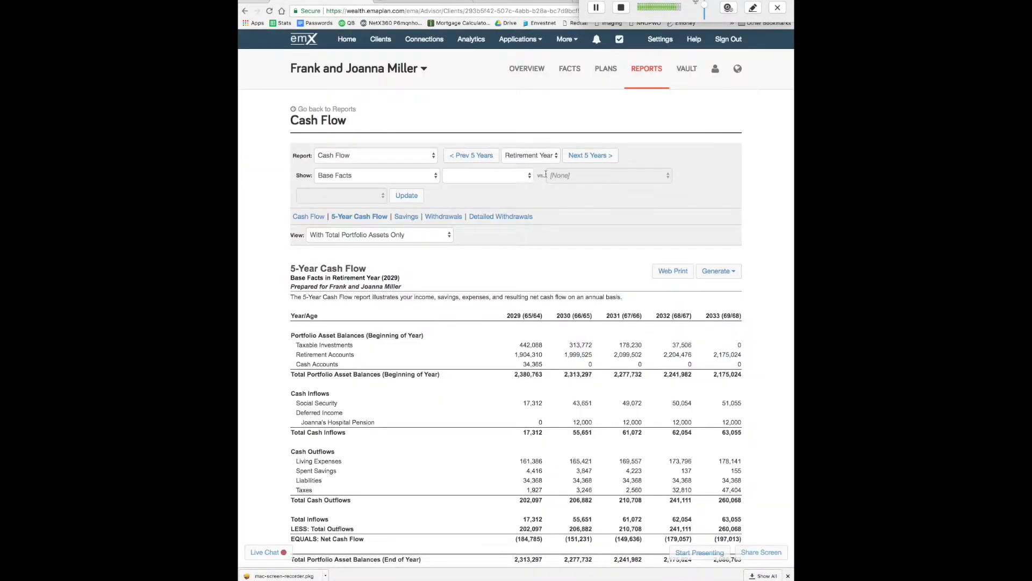
# Step: Highlight the Total Cash Inflows, Spent Savings, Liabilities and Total Portfolio Asset Balances rows
pyautogui.scroll(-2, 535, 277)
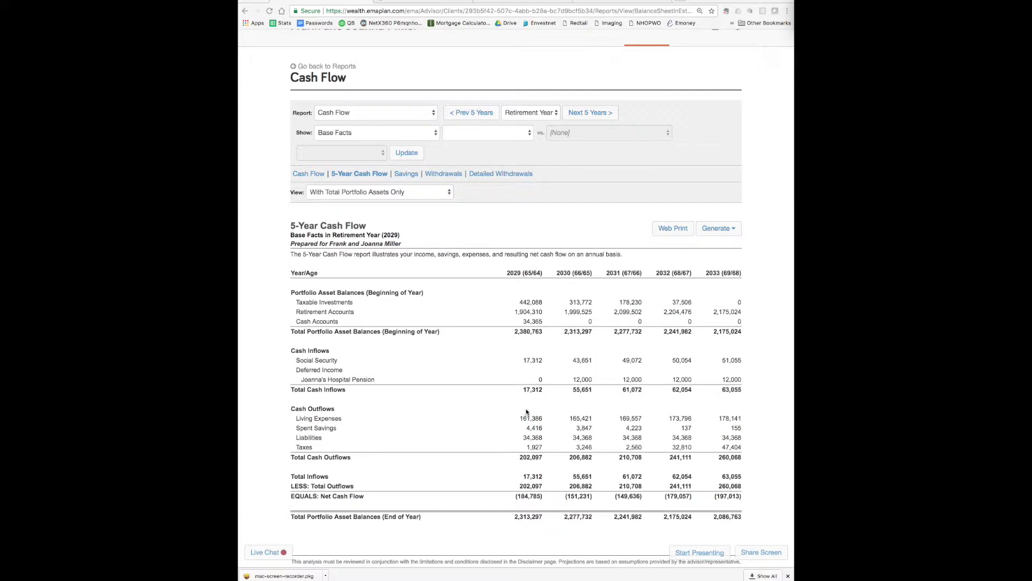
pyautogui.click(521, 389)
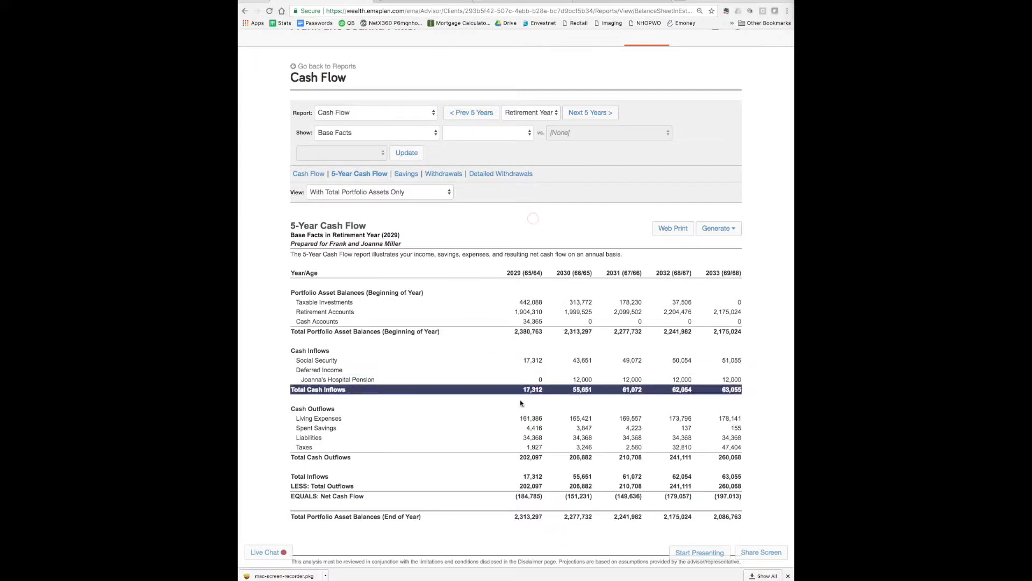
pyautogui.click(527, 427)
pyautogui.click(527, 436)
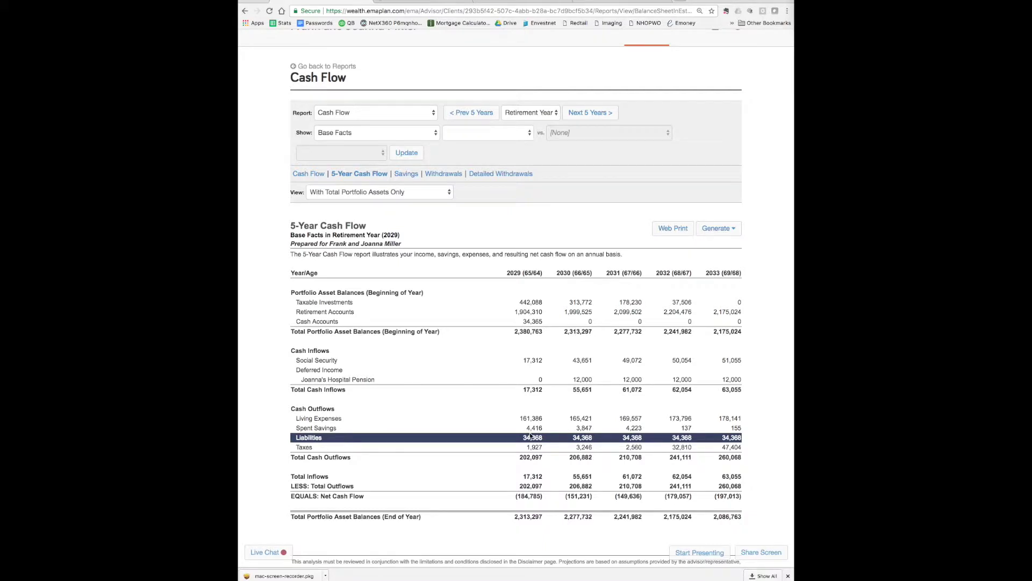
pyautogui.click(584, 331)
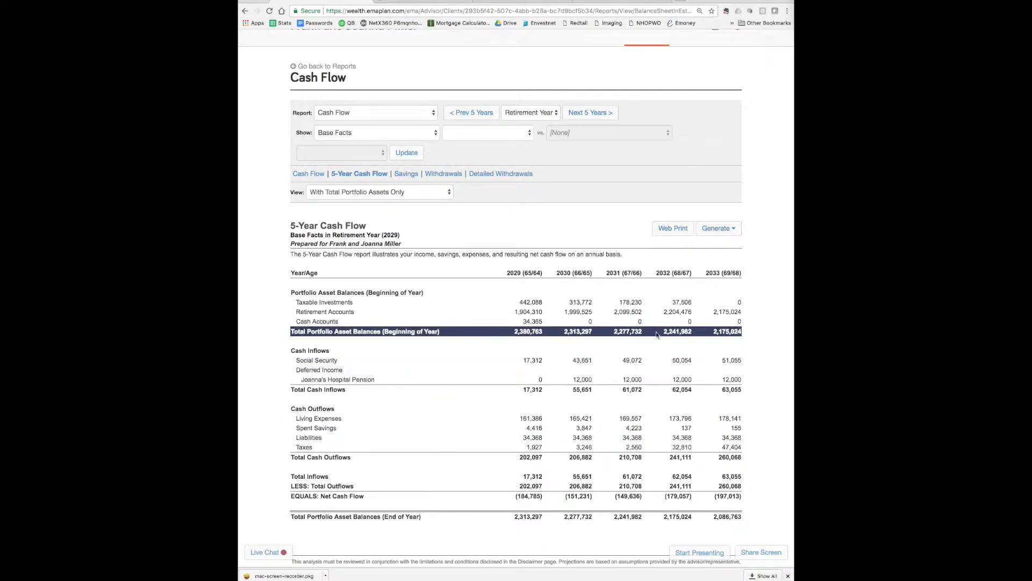
# Step: Show the Retirement Planning report's Retirement Withdrawals sub-report: $3,367,390 funding 48% of expenses
pyautogui.click(398, 114)
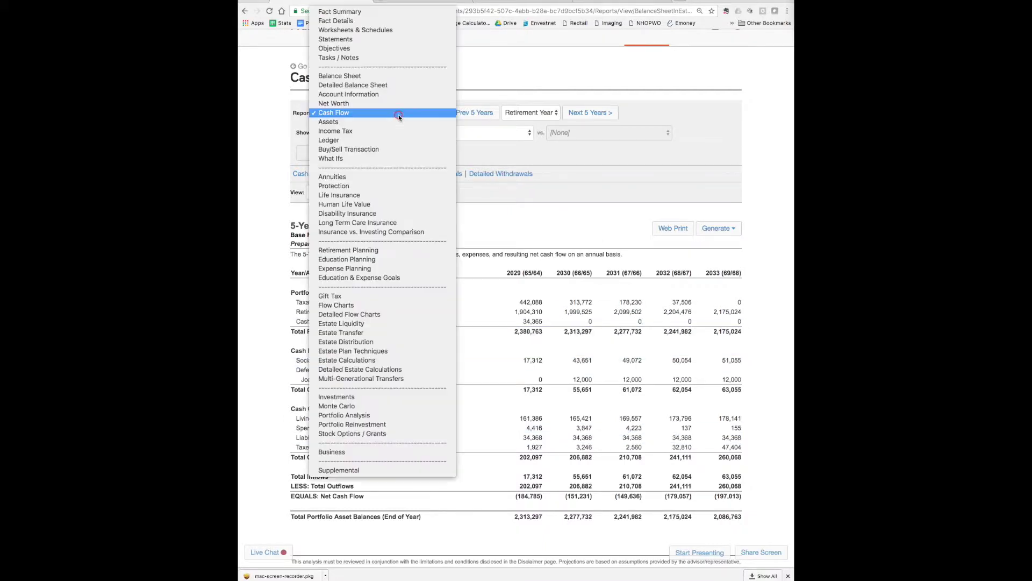
pyautogui.click(385, 252)
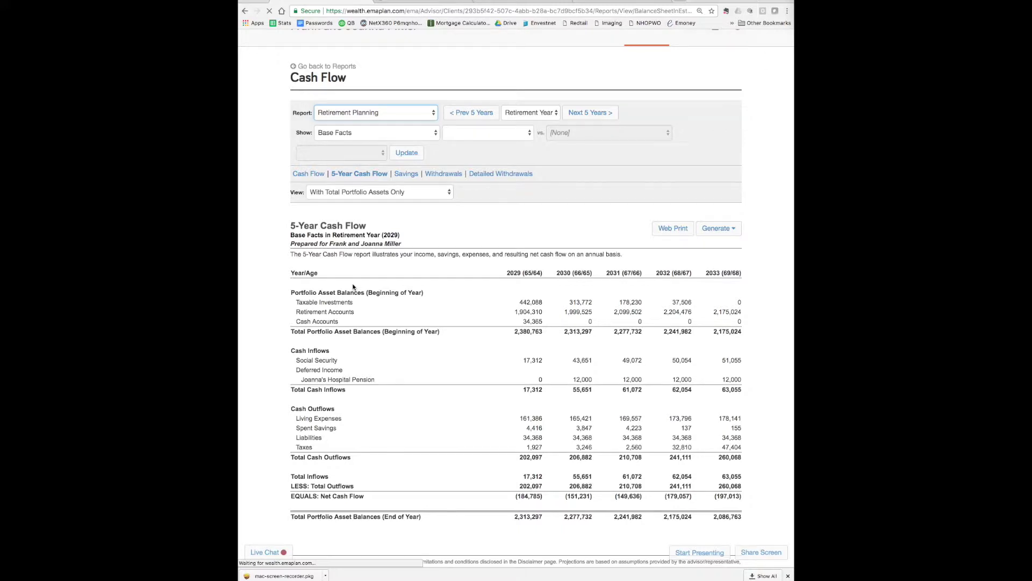
pyautogui.click(357, 180)
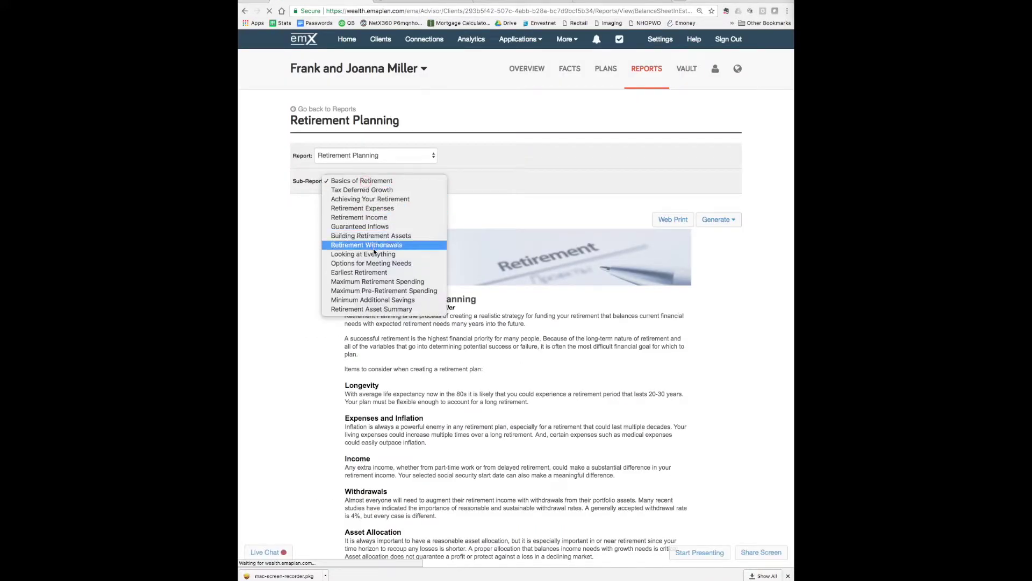
pyautogui.click(374, 247)
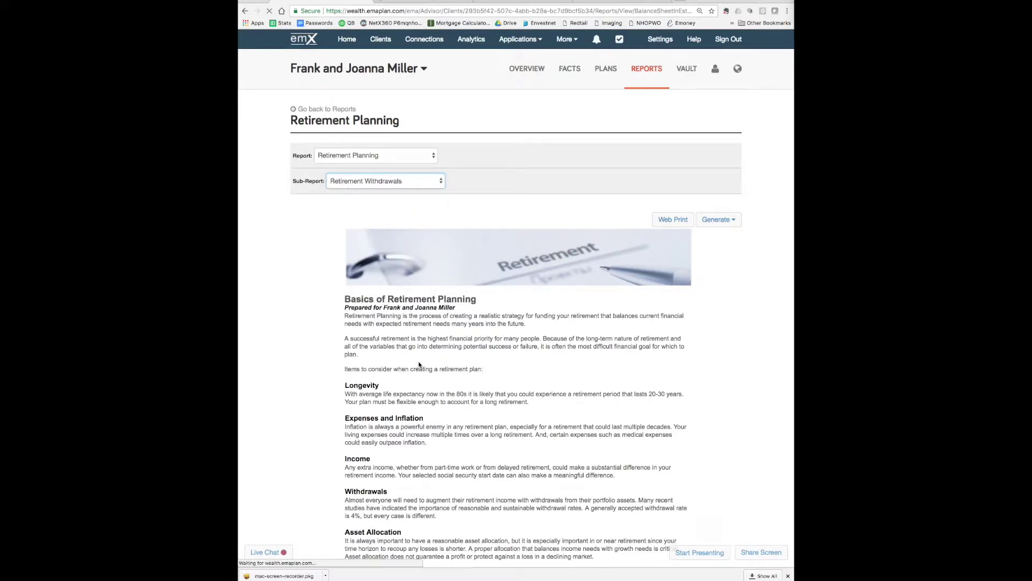
pyautogui.scroll(-5, 419, 364)
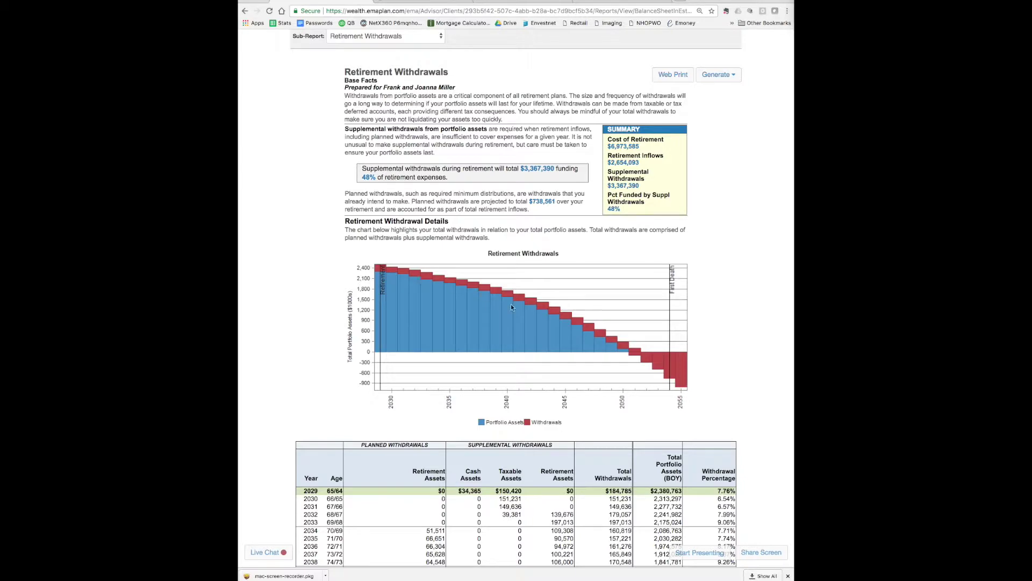
pyautogui.scroll(5, 530, 329)
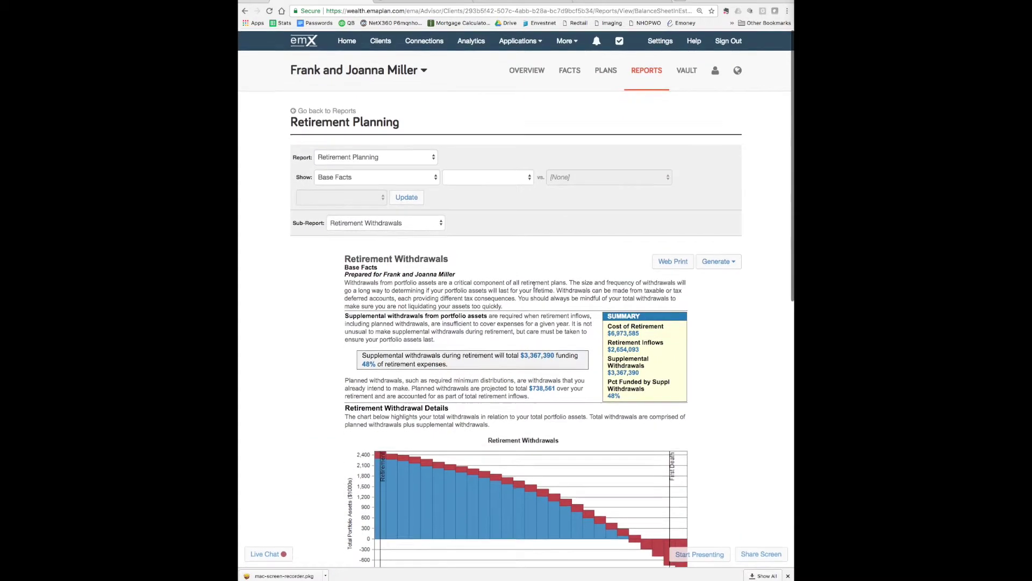
# Step: Open the plan's Decision Center and turn off Growth Rates and Annual Savings
pyautogui.click(606, 70)
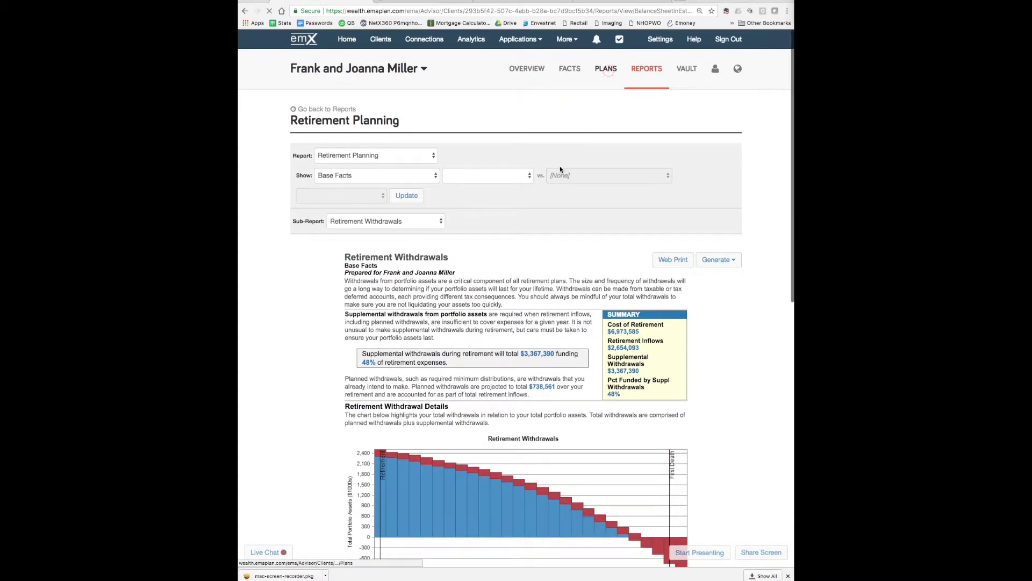
pyautogui.click(525, 163)
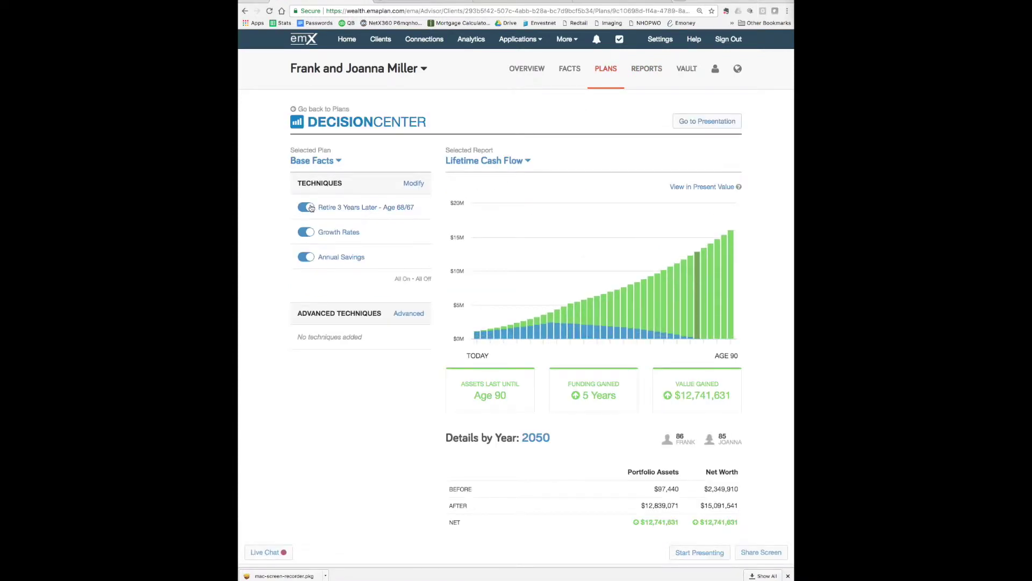
pyautogui.click(310, 232)
pyautogui.click(311, 259)
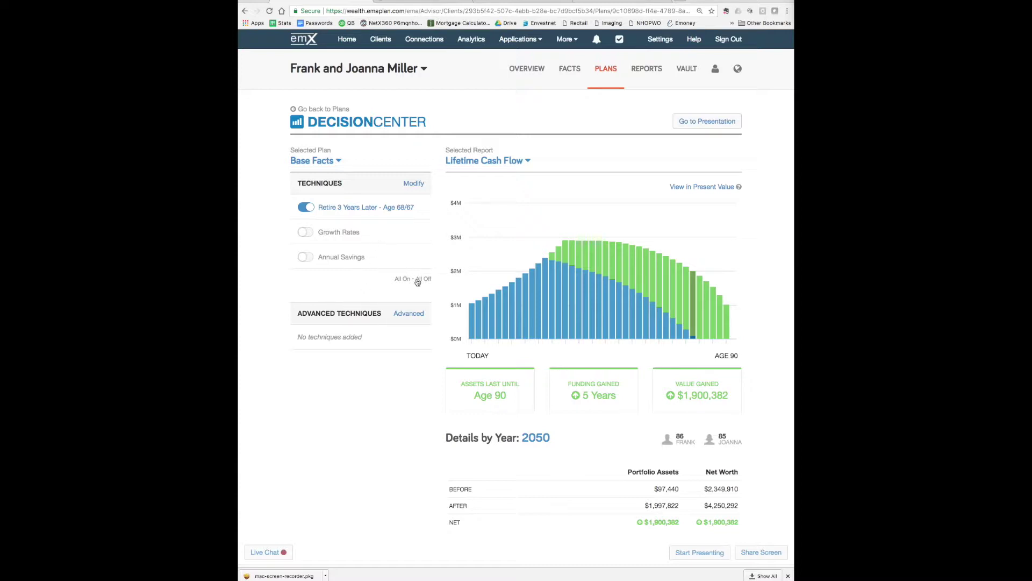
# Step: Turn the Retire 3 Years Later technique off and back on to compare results
pyautogui.moveTo(537, 276)
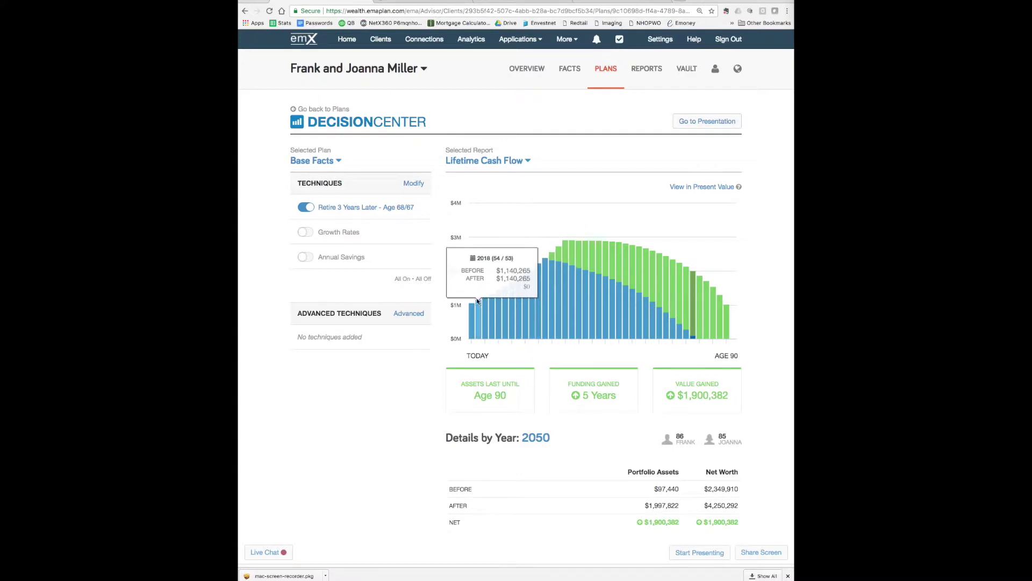
pyautogui.click(305, 207)
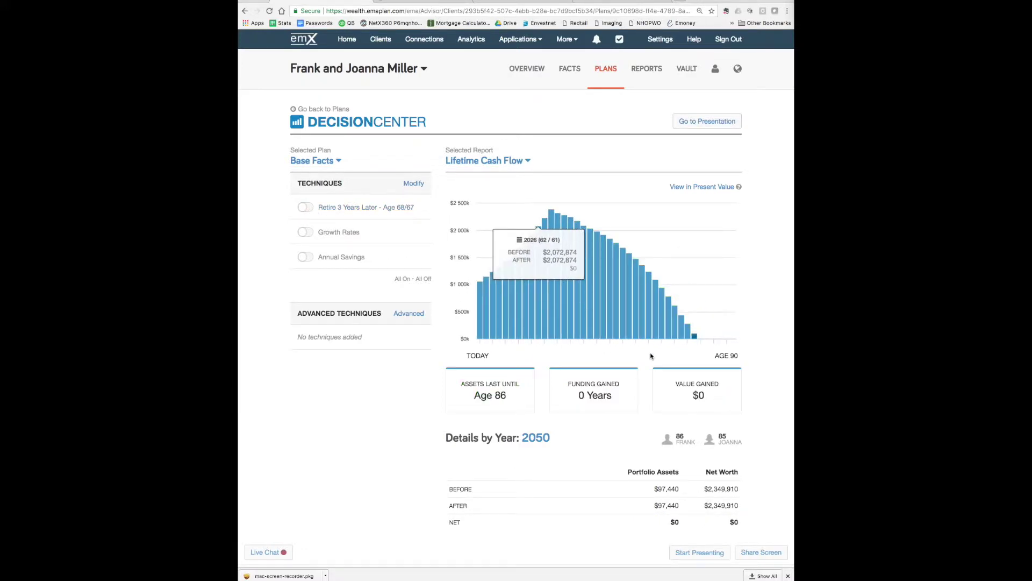
pyautogui.moveTo(697, 340)
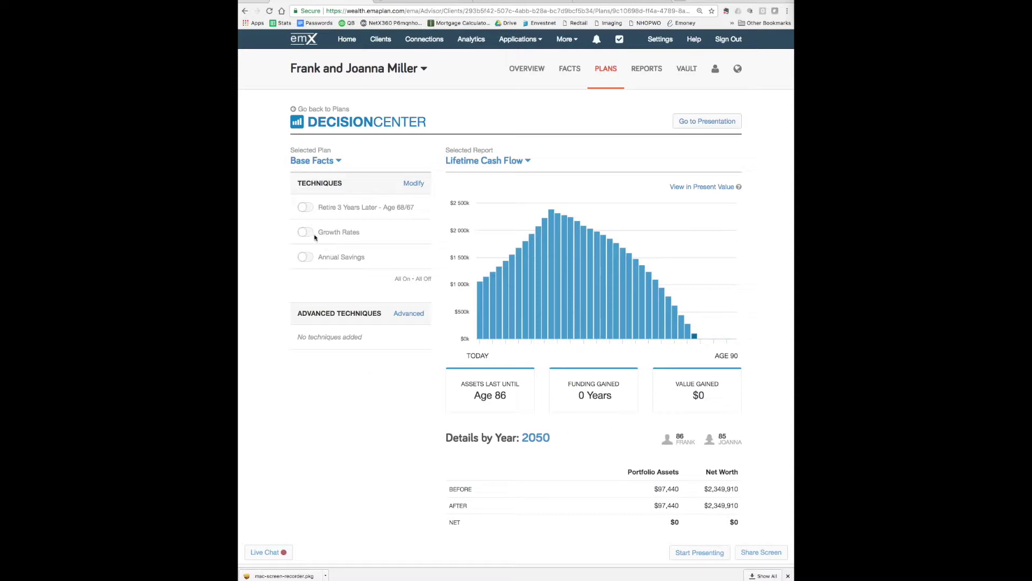
pyautogui.click(304, 208)
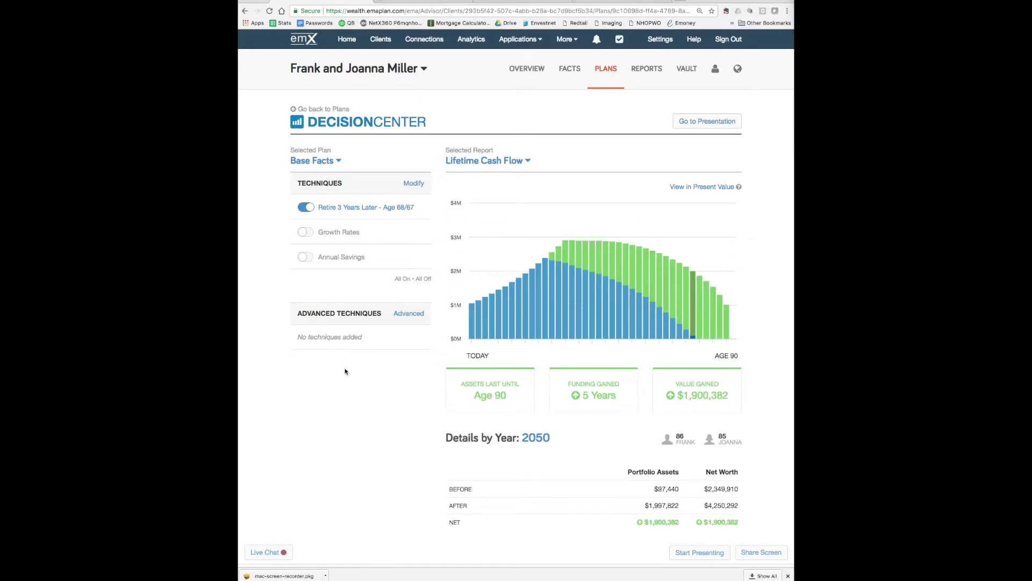
# Step: Try Annual Savings alone in place of Retire 3 Years Later, then replace it with Growth Rates
pyautogui.click(305, 207)
pyautogui.click(304, 258)
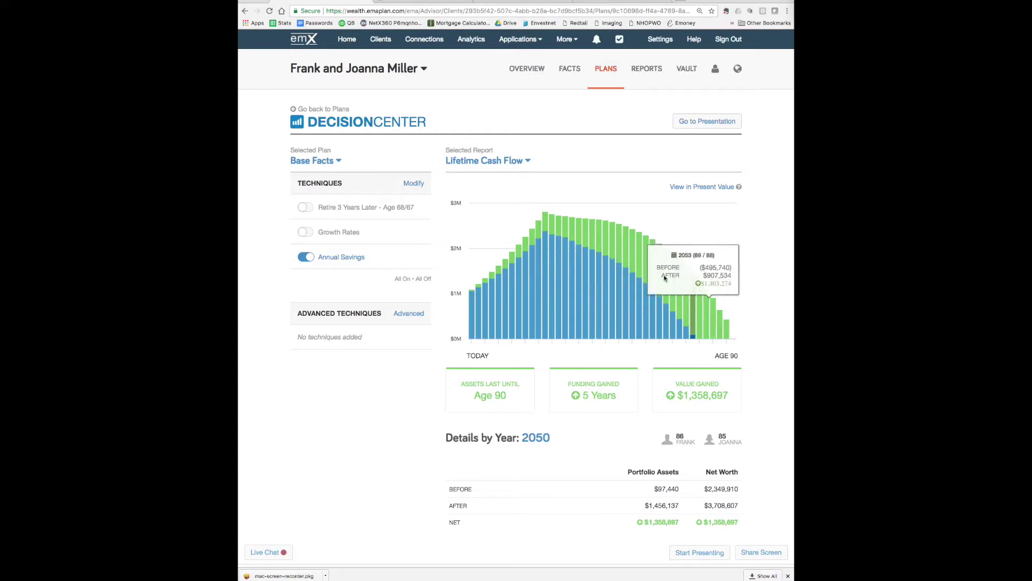
pyautogui.click(305, 257)
pyautogui.click(305, 231)
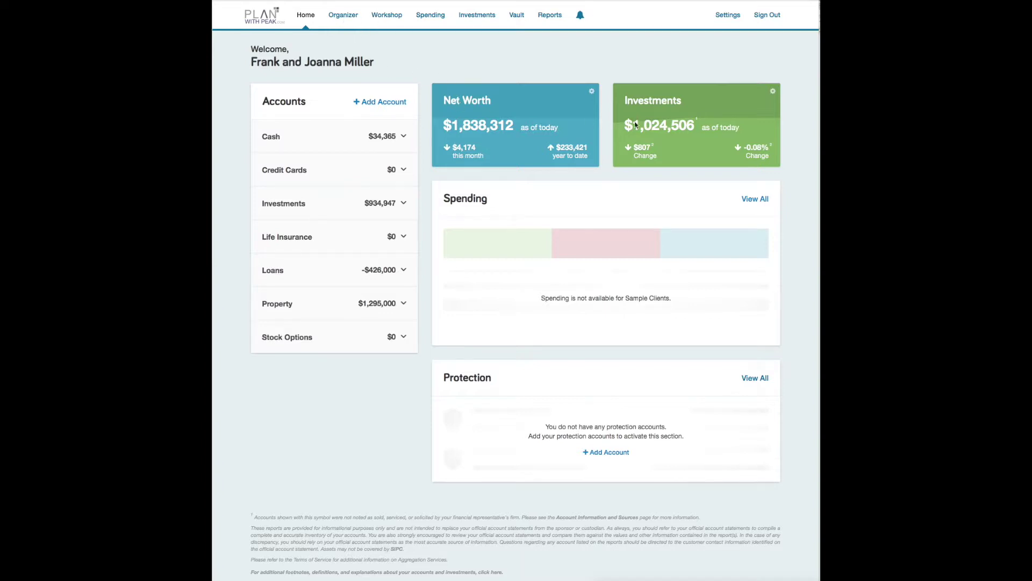
# Step: Expand Investments to list its four accounts, then go to the Organizer overview
pyautogui.click(404, 204)
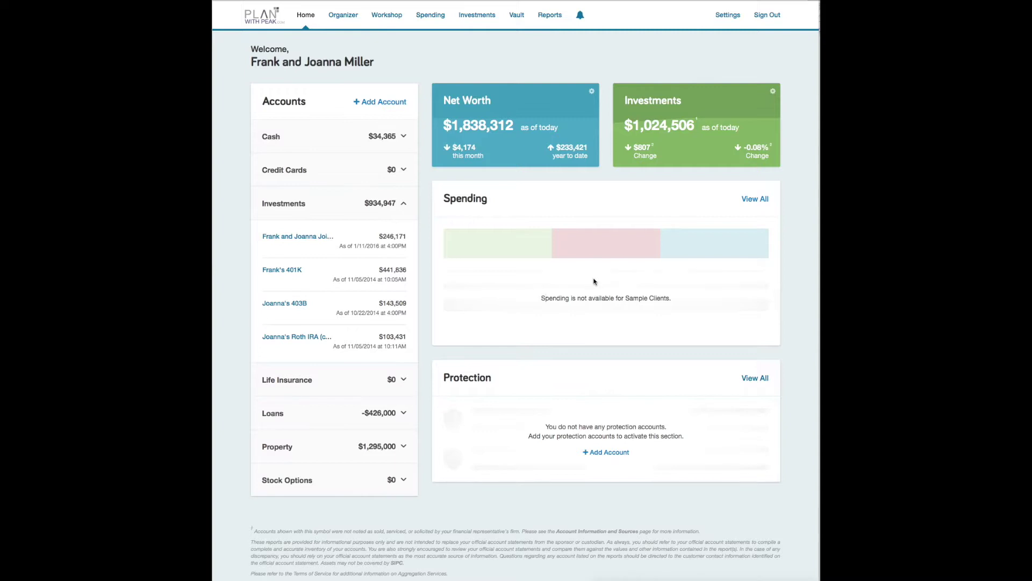
pyautogui.click(349, 18)
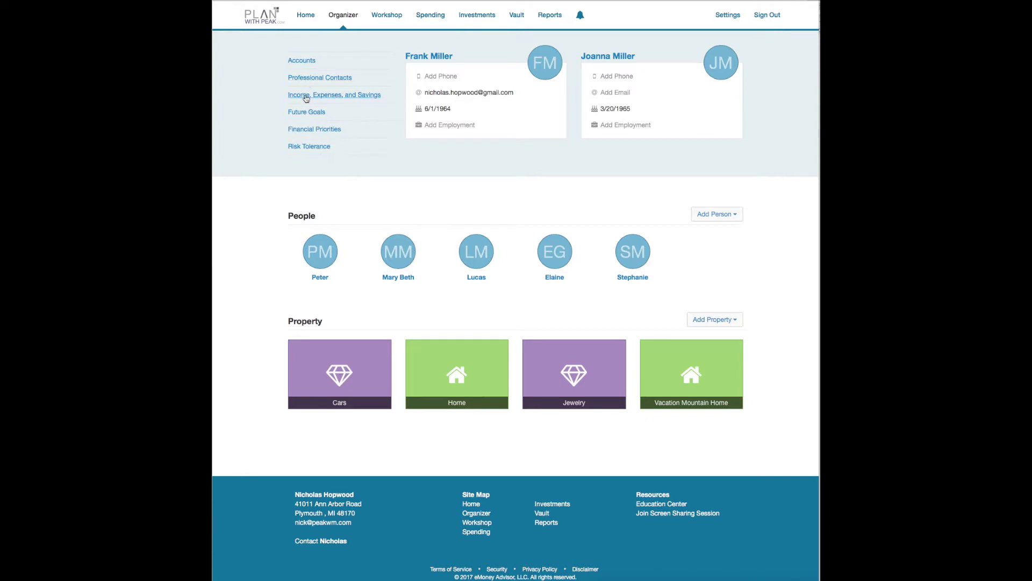
# Step: Reorder Financial Priorities so Minimizing Taxes ranks second and Retirement Planning third, then open Workshop
pyautogui.click(300, 129)
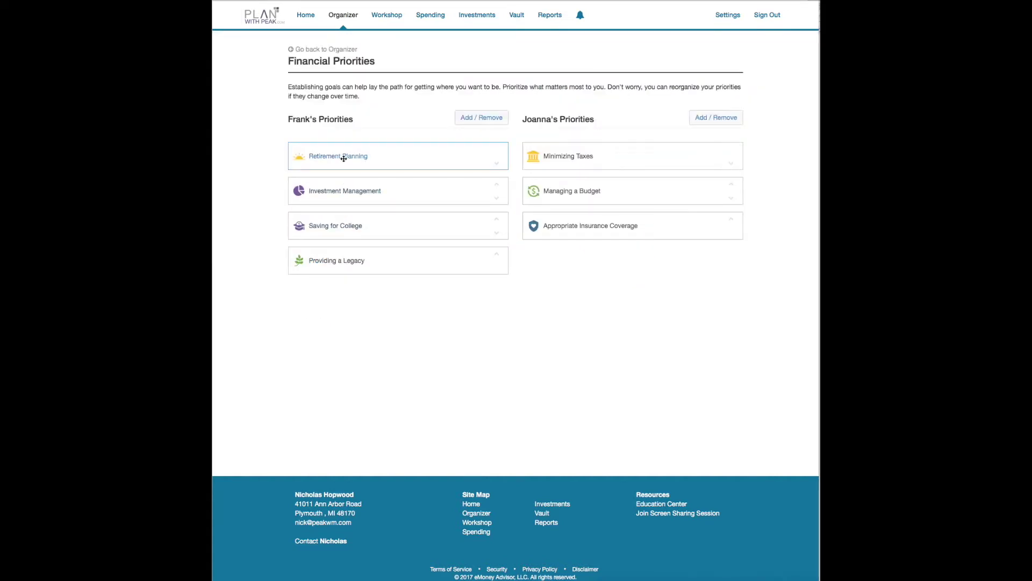
pyautogui.moveTo(342, 156)
pyautogui.mouseDown()
pyautogui.moveTo(344, 201)
pyautogui.moveTo(352, 145)
pyautogui.mouseUp()
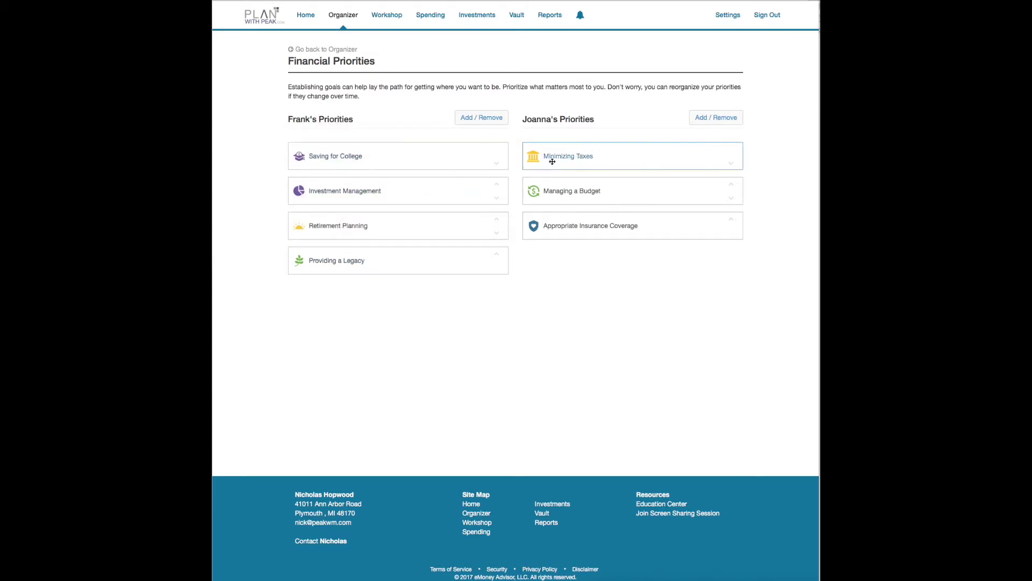
pyautogui.moveTo(552, 162); pyautogui.dragTo(556, 184)
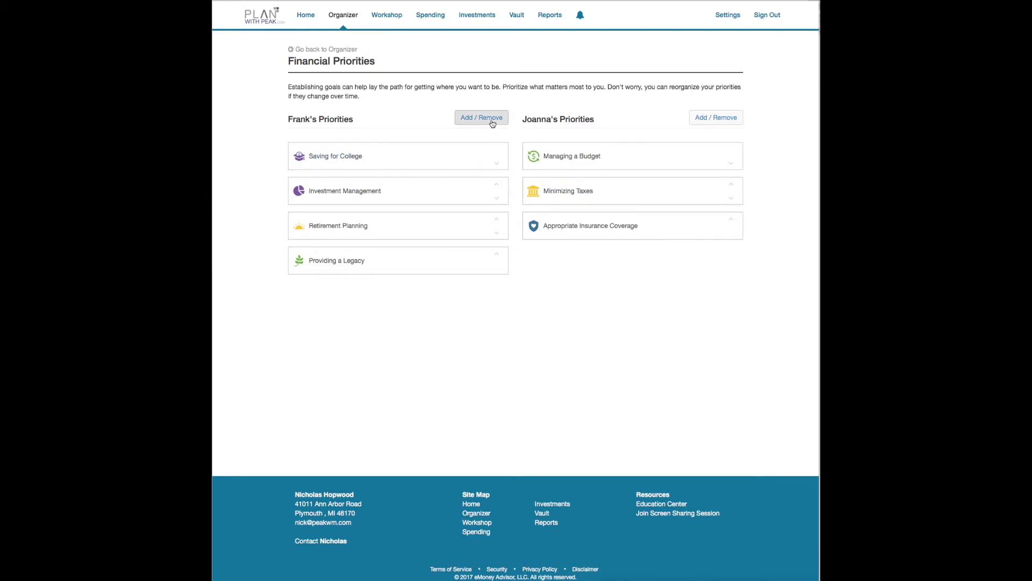
pyautogui.click(344, 14)
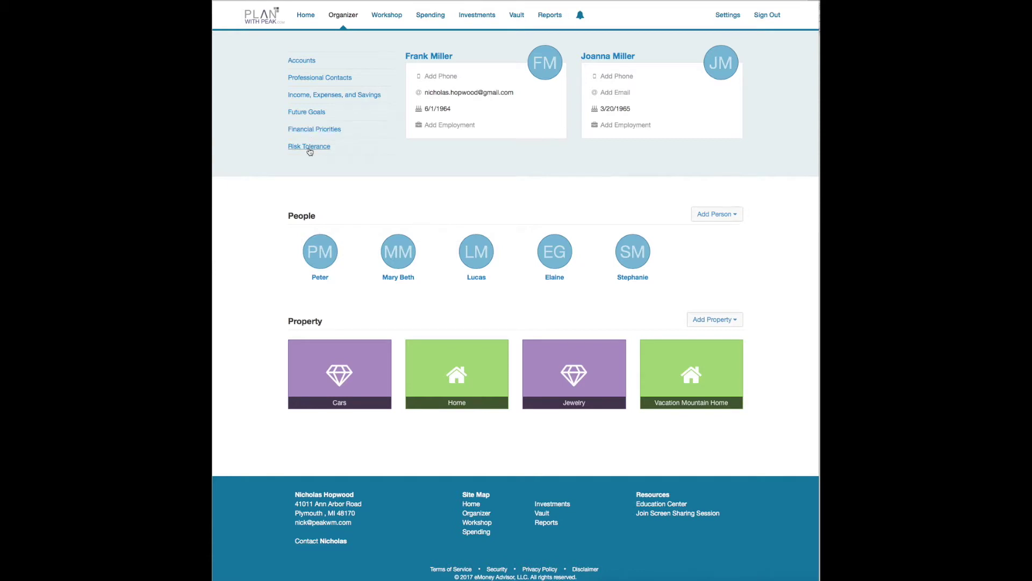
pyautogui.click(387, 15)
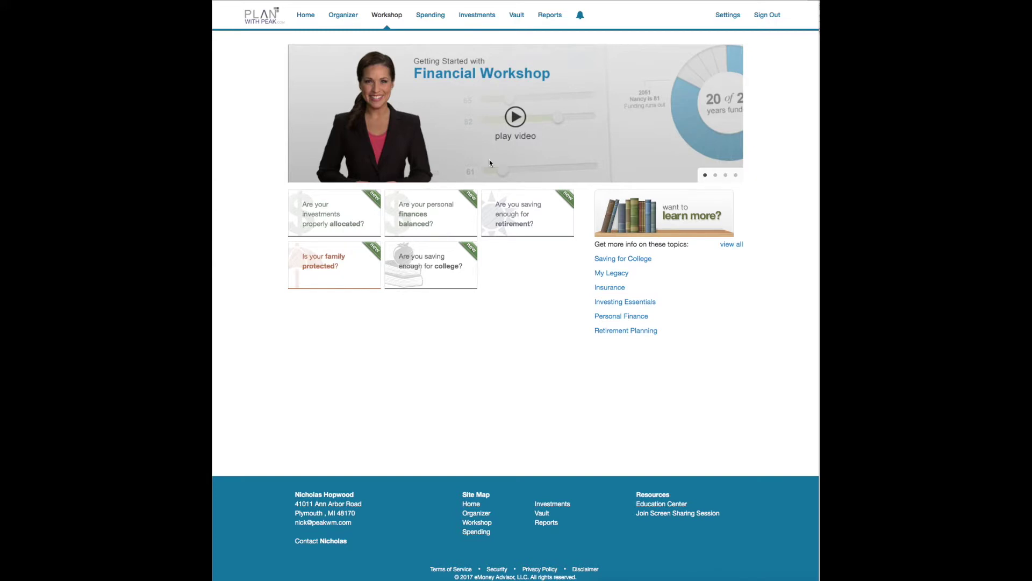
# Step: Check the client's Spending overview in the portal
pyautogui.click(430, 15)
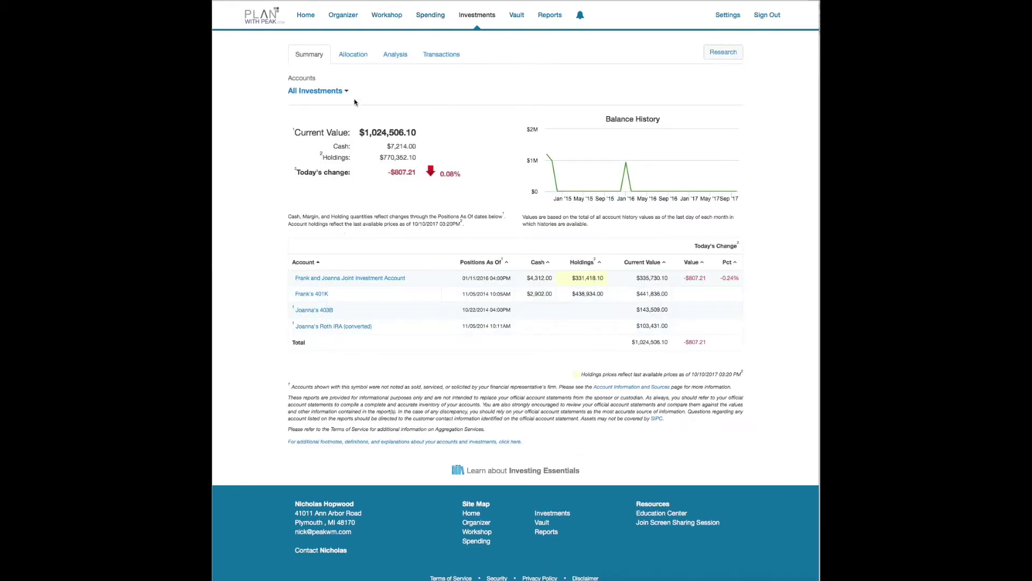
# Step: Review the Allocation, Analysis and Transactions sub-tabs, then view the empty Vault file list
pyautogui.click(354, 58)
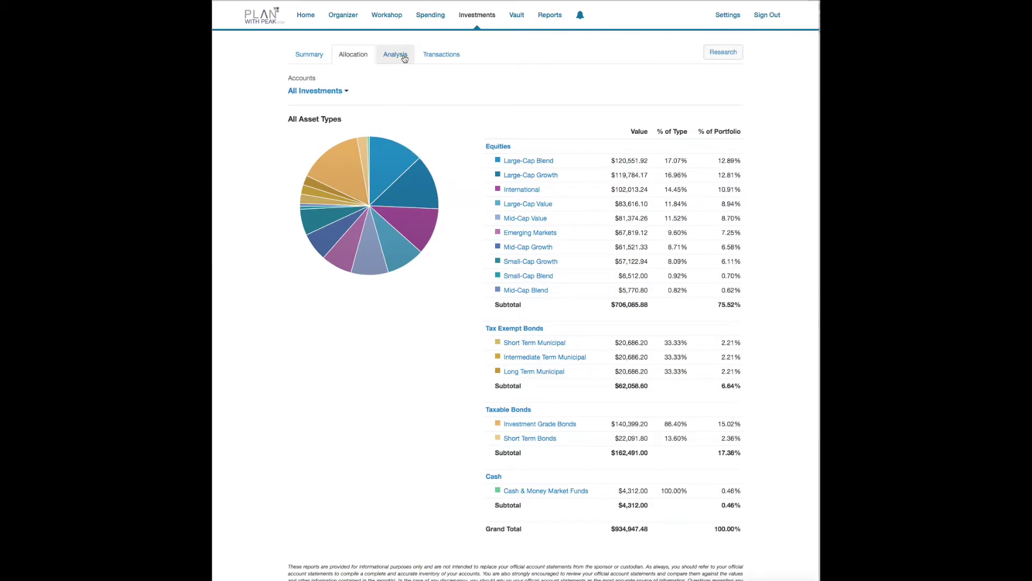
pyautogui.click(403, 58)
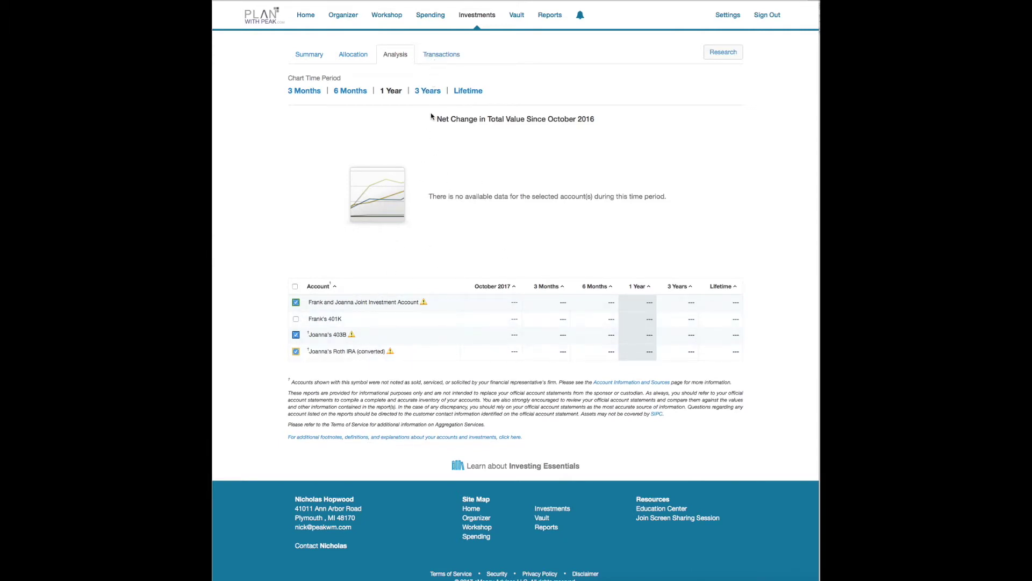
pyautogui.click(434, 56)
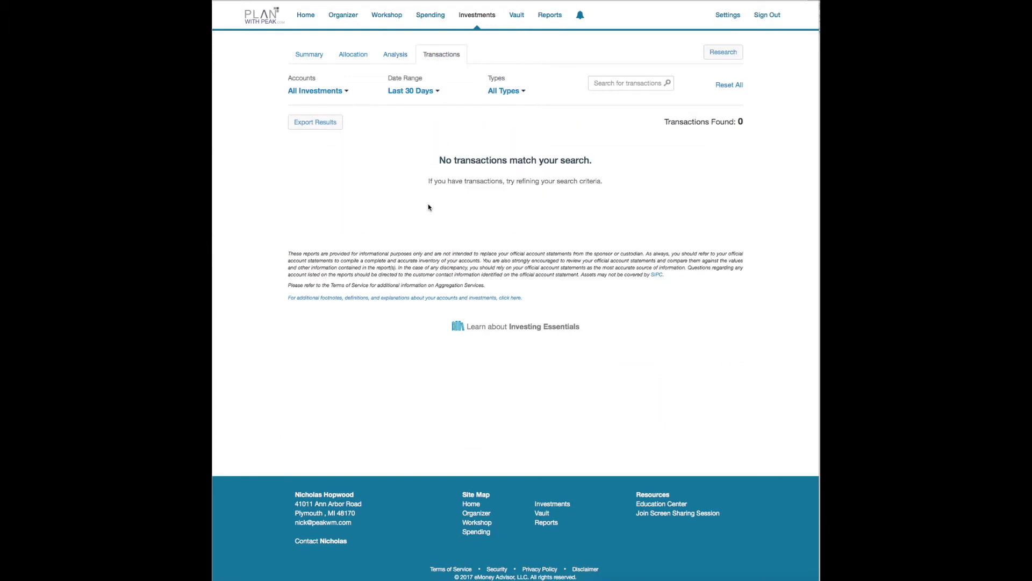
pyautogui.click(516, 16)
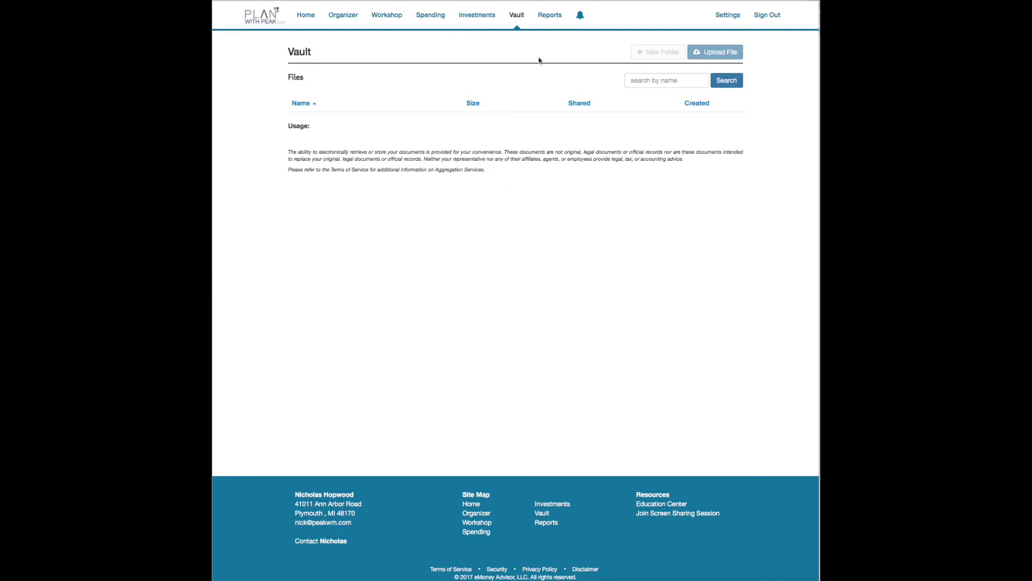
# Step: Display the 5-Year Cash Flow report from the client Reports section
pyautogui.click(545, 16)
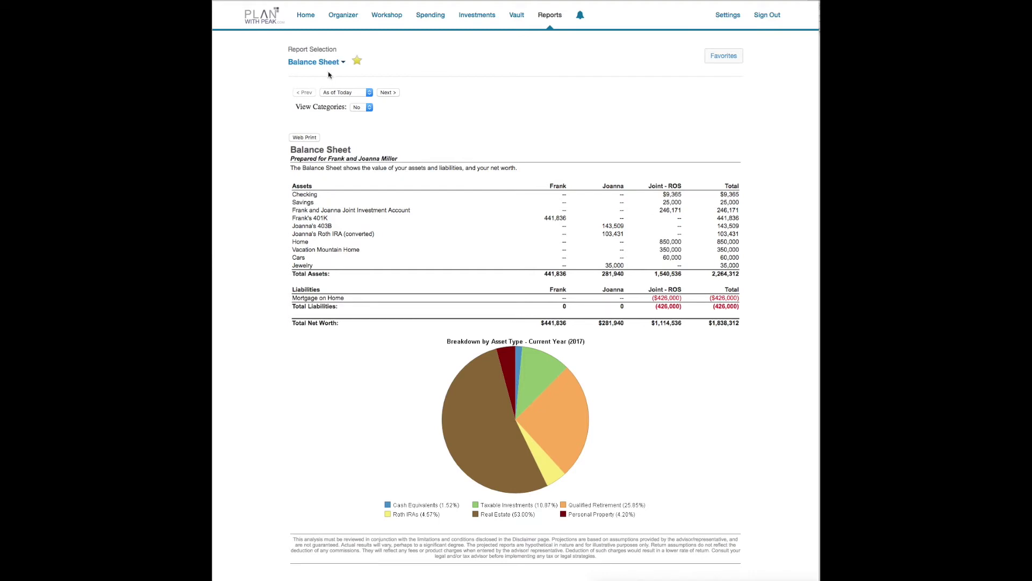
pyautogui.click(344, 63)
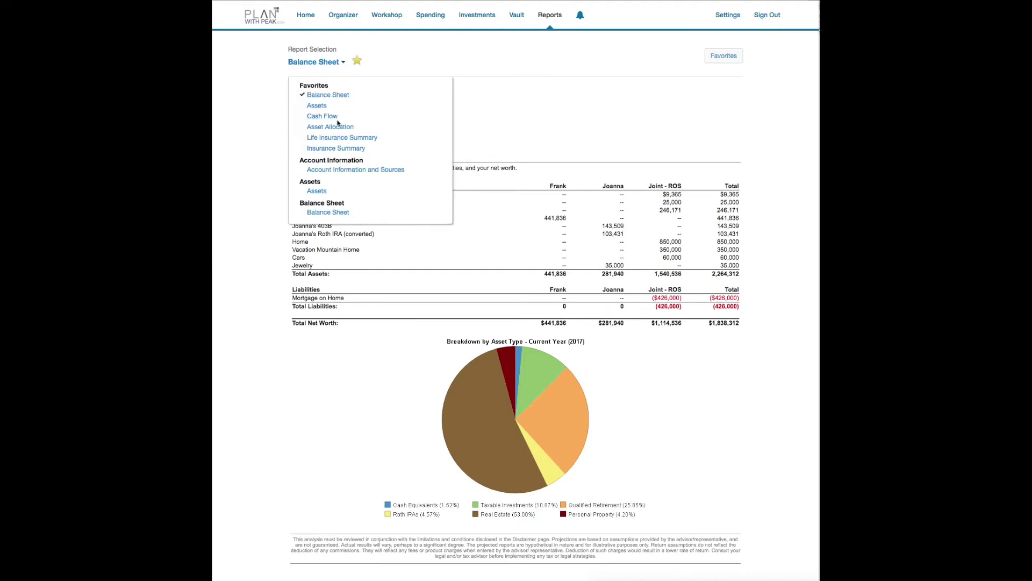
pyautogui.scroll(-3, 339, 127)
pyautogui.click(333, 149)
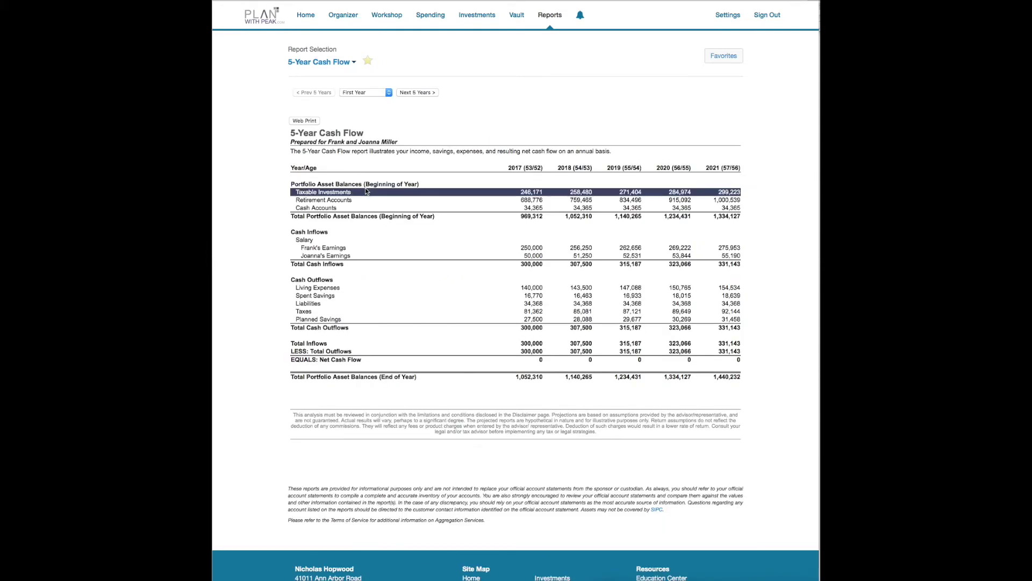
# Step: Switch to the Savings report and mark its 2017 row
pyautogui.click(353, 62)
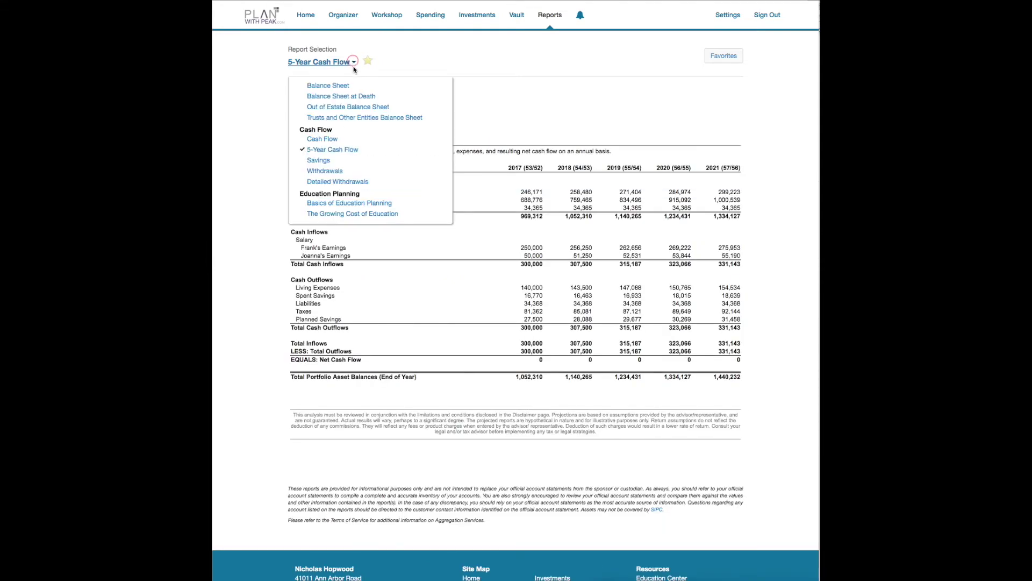
pyautogui.click(318, 160)
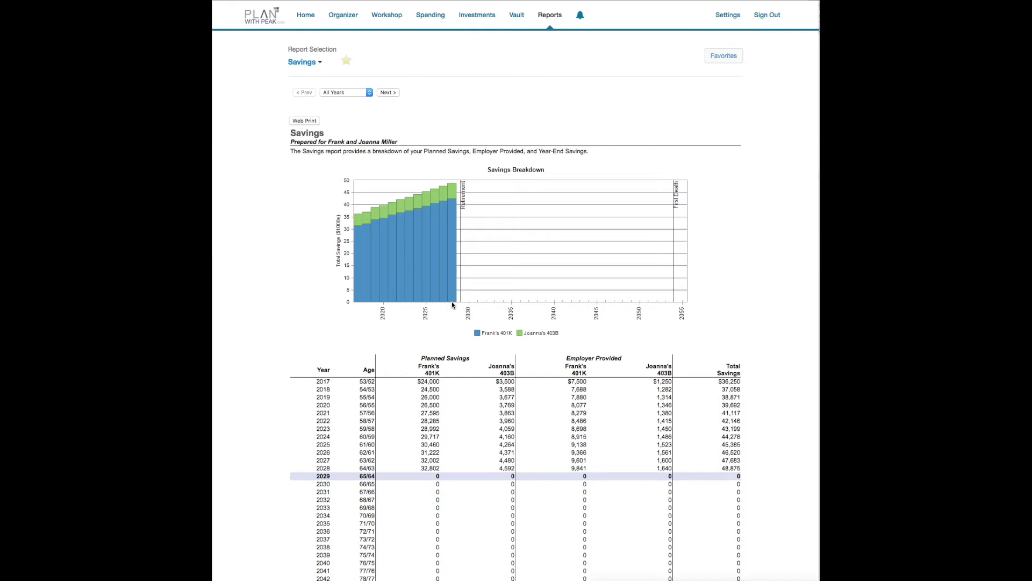
pyautogui.click(444, 380)
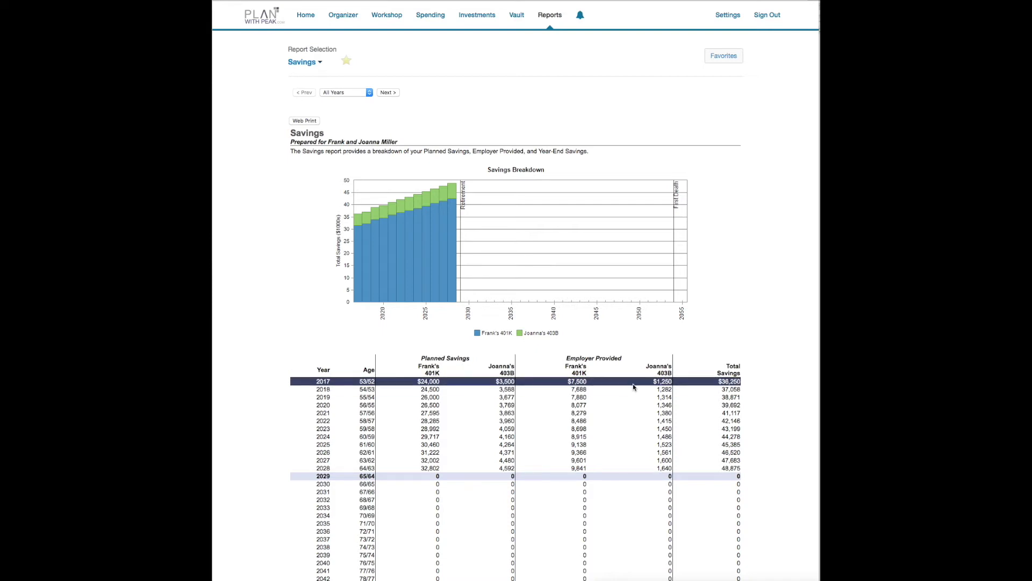
pyautogui.scroll(3, 533, 62)
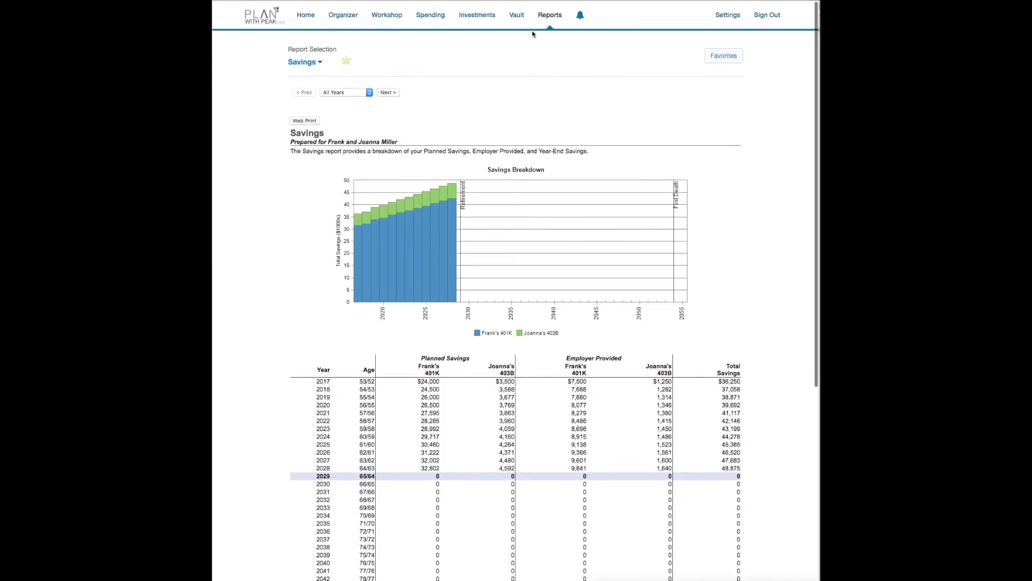
# Step: Browse the available reports list and close it without choosing another report
pyautogui.click(317, 62)
pyautogui.scroll(-2, 326, 156)
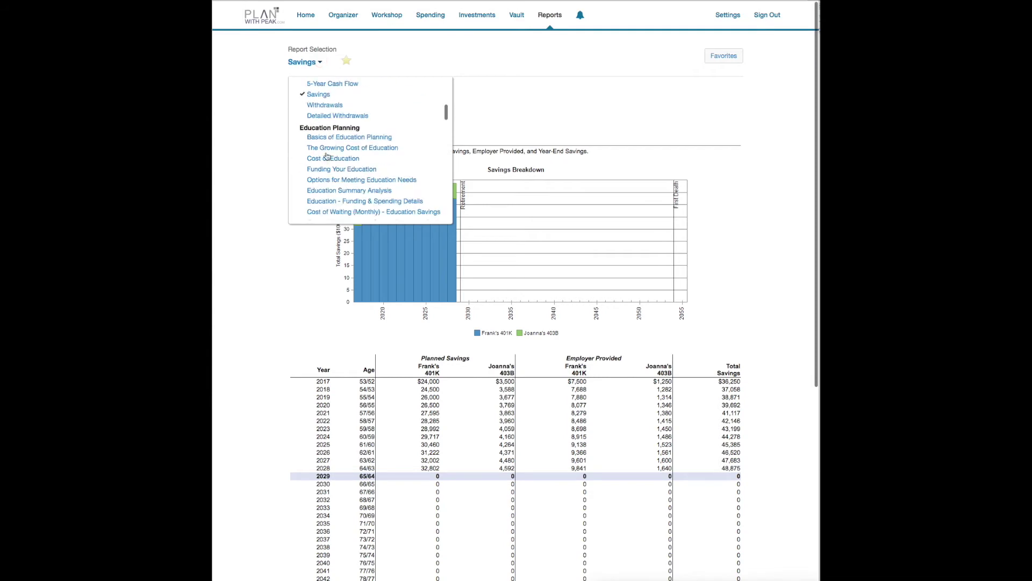
pyautogui.scroll(-10, 327, 156)
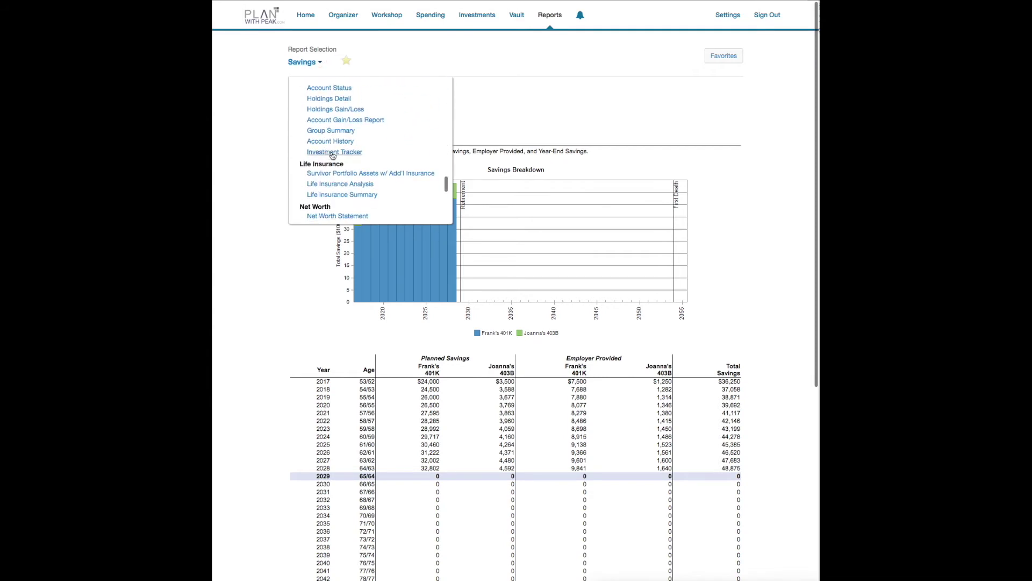
pyautogui.click(512, 71)
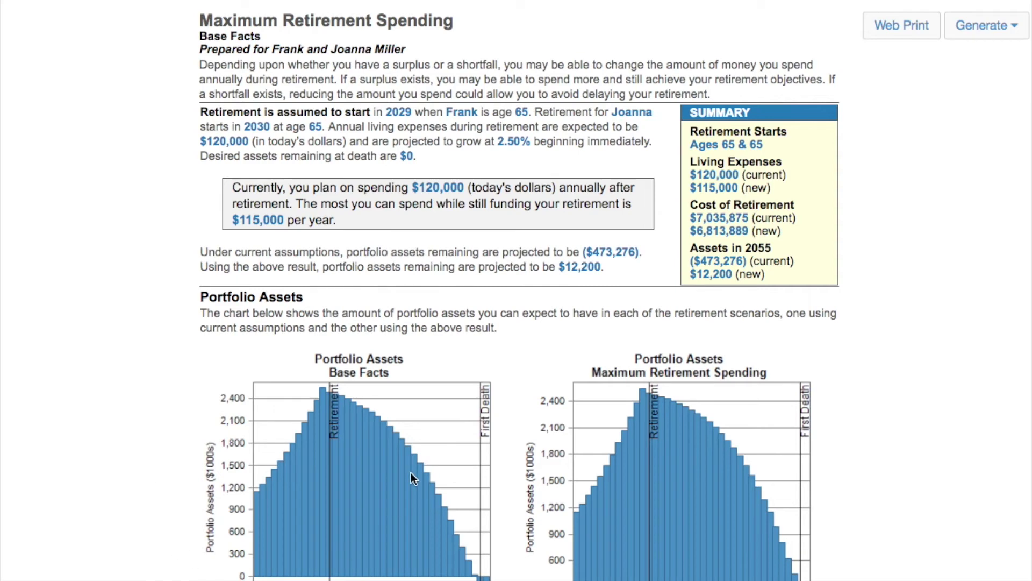
pyautogui.scroll(1, 405, 460)
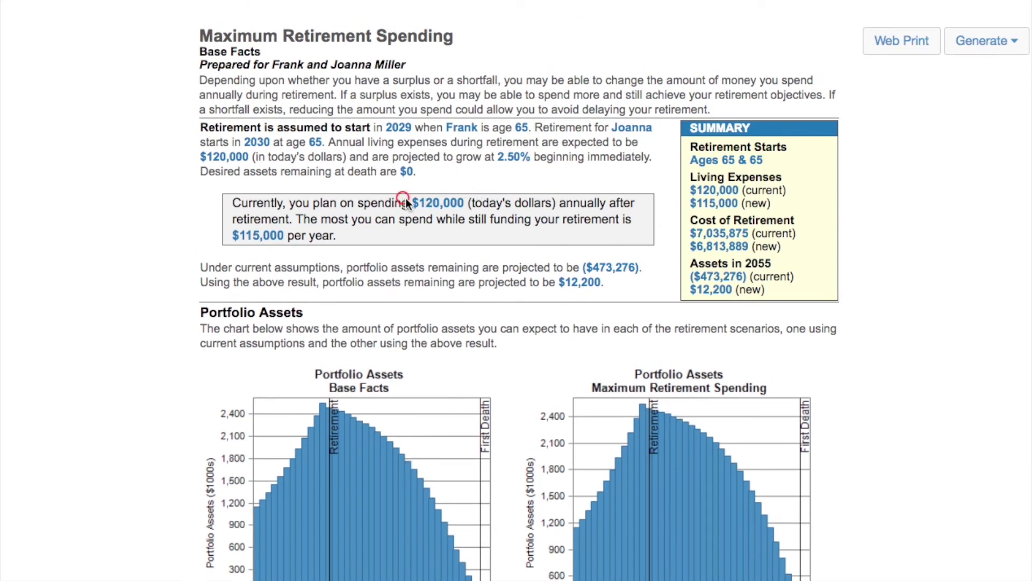
pyautogui.moveTo(410, 203); pyautogui.dragTo(543, 203)
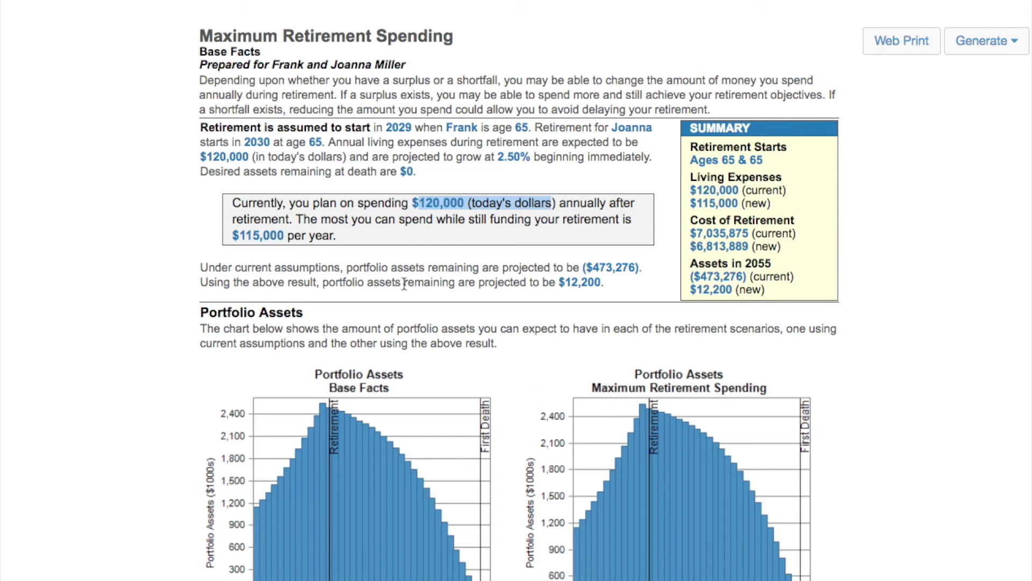
pyautogui.click(384, 267)
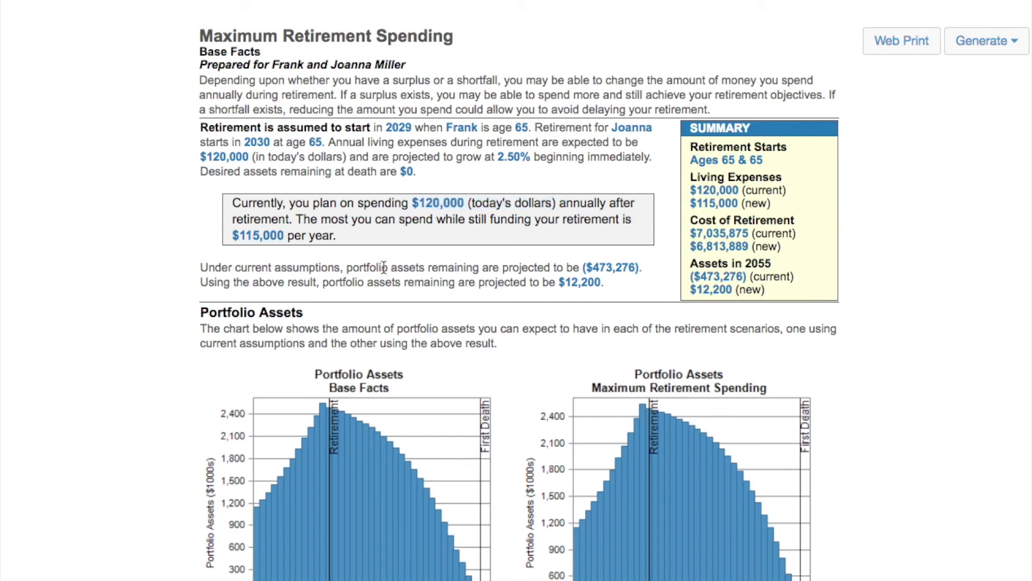